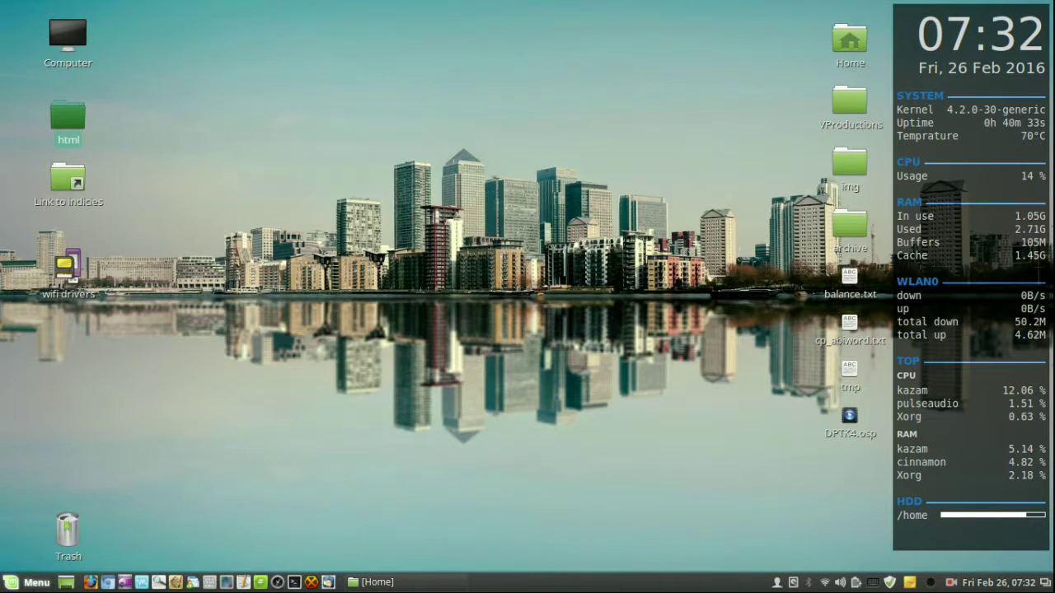
- Open the Home folder in Nemo from the Cinnamon menu's Places
click(31, 582)
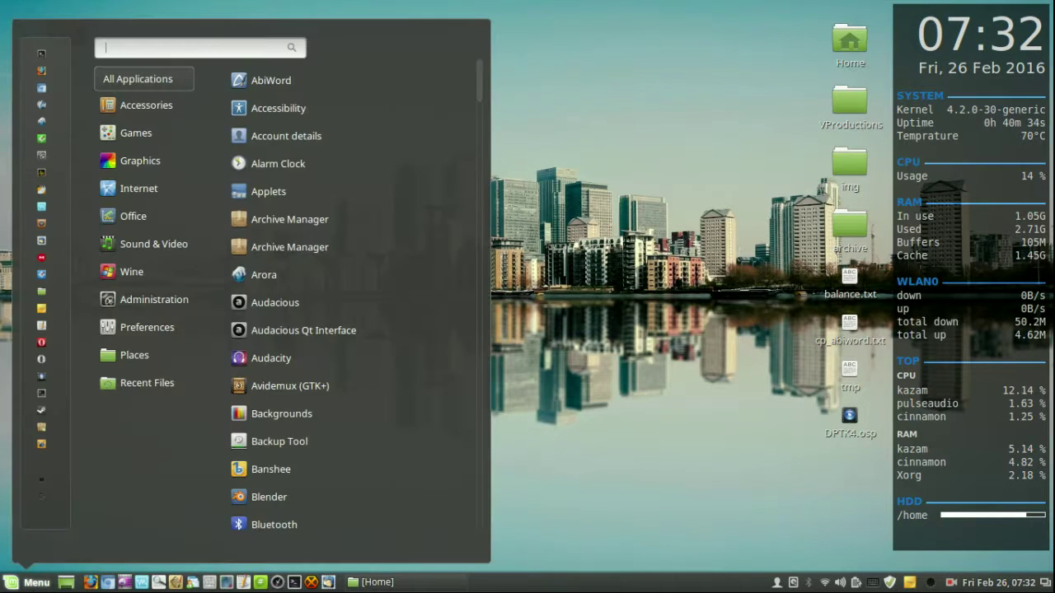
click(165, 355)
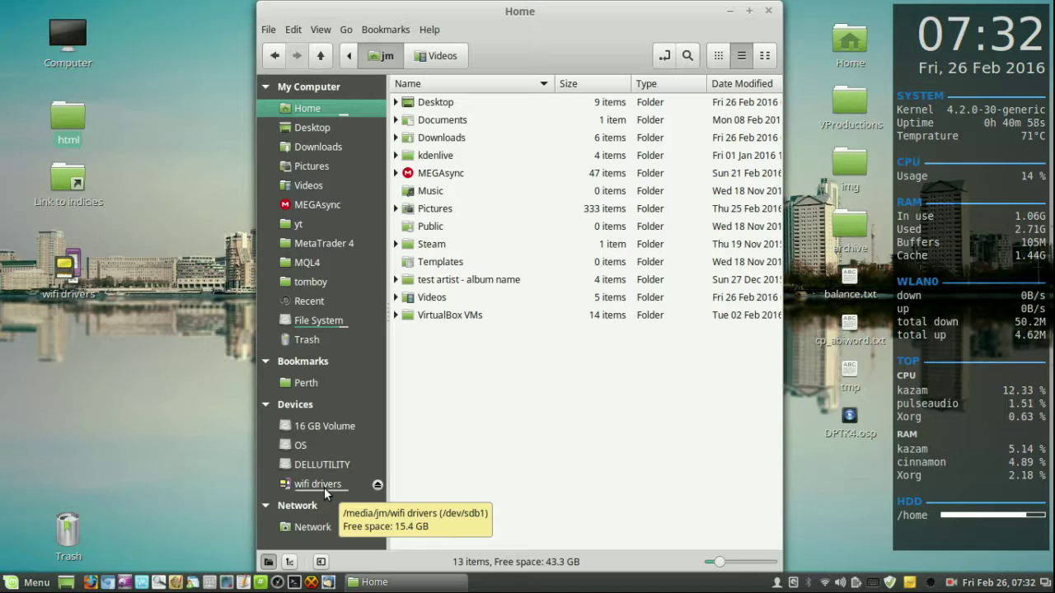
- Show the wifi drivers drive, select all ten items (506.8 MB), and check the drive's context menu
click(324, 488)
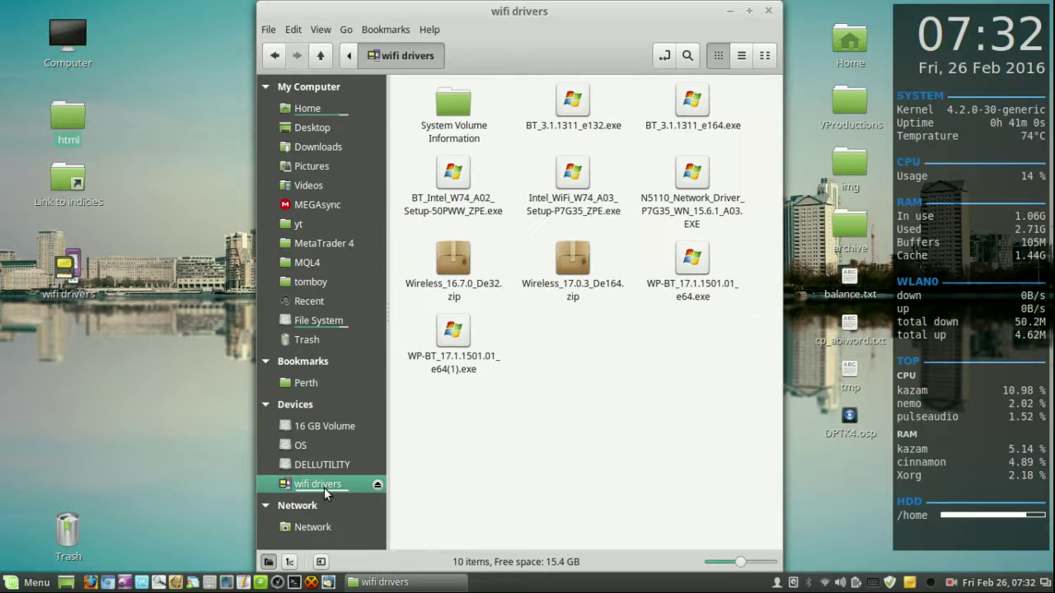
drag(747, 430, 403, 84)
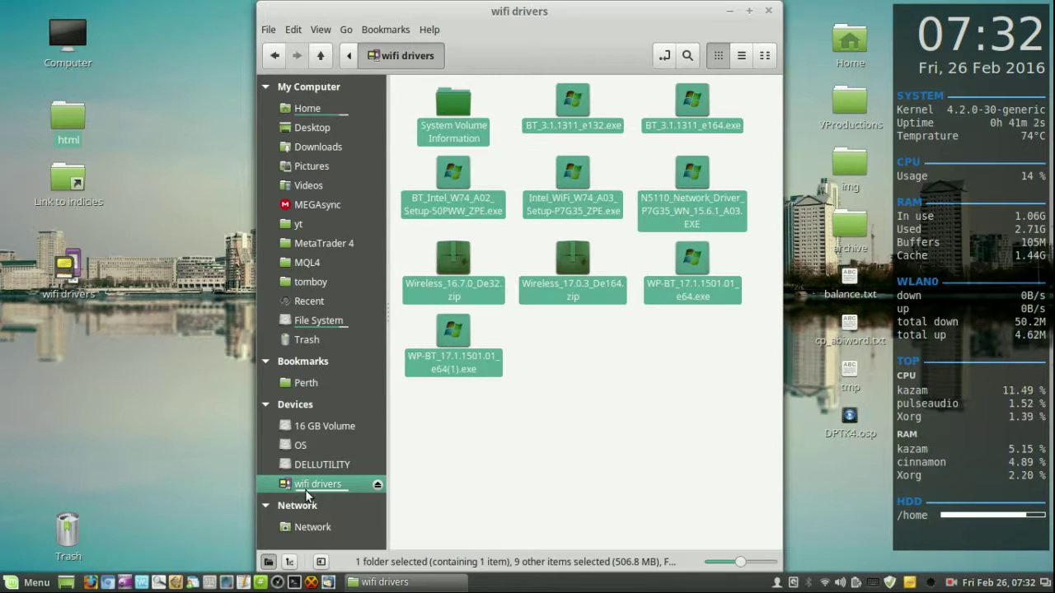
mouse_move(317, 485)
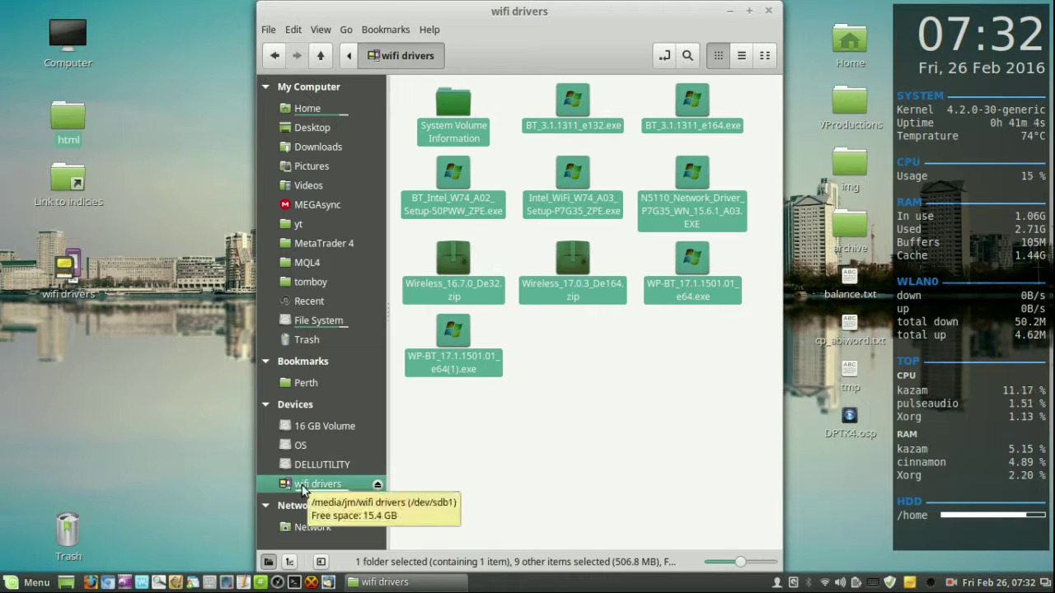
click(302, 484)
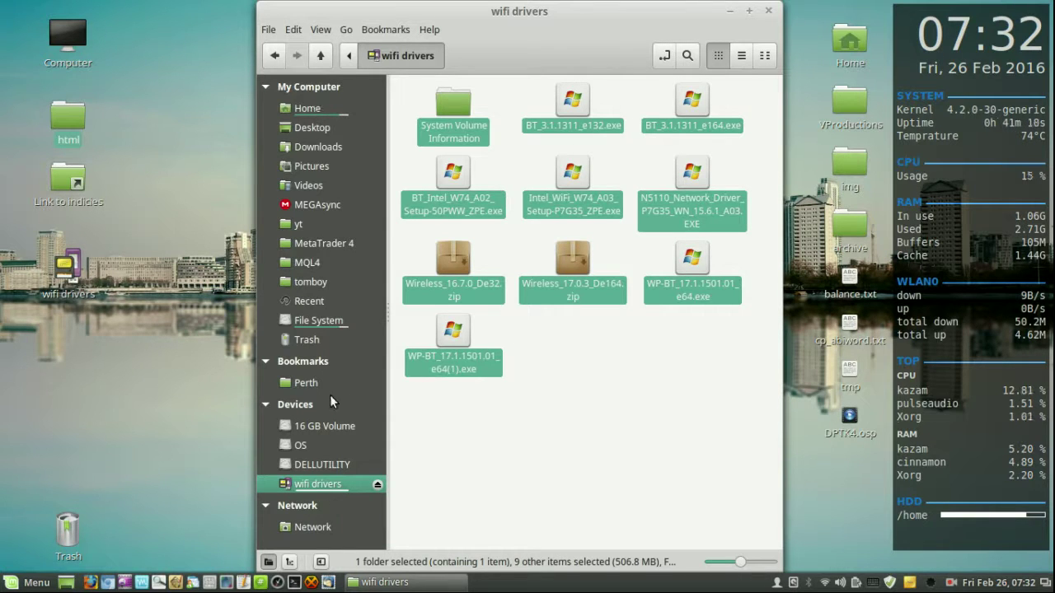
right_click(328, 485)
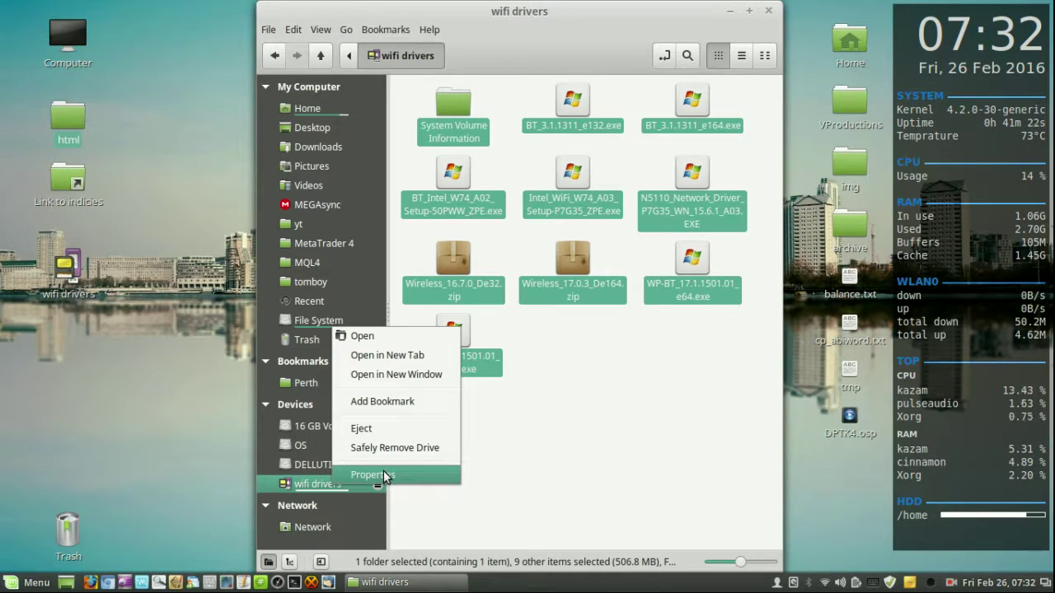
click(320, 488)
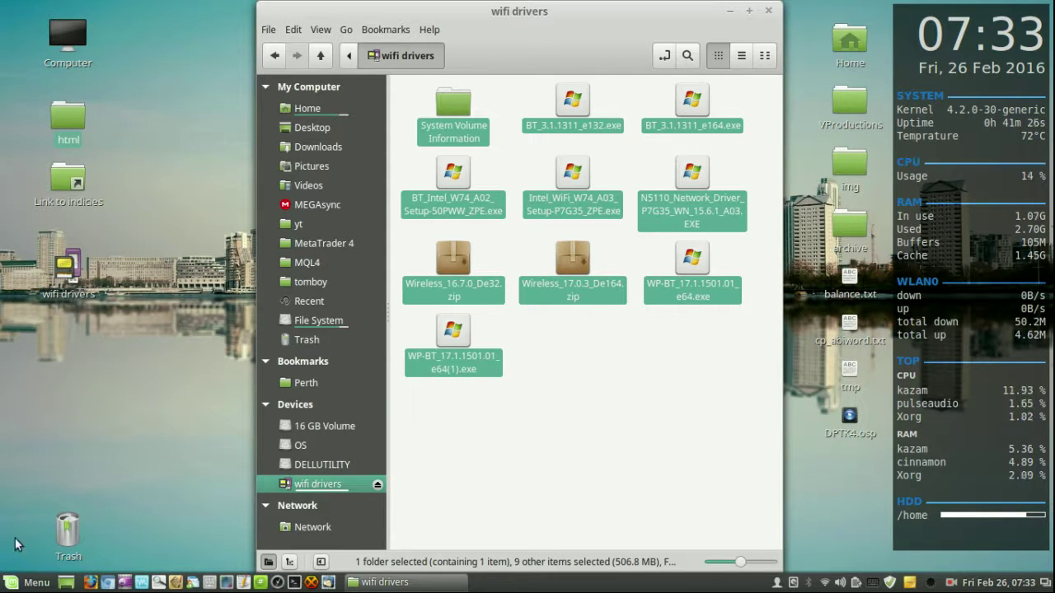
- Search the Cinnamon menu for 'disks' and launch the Disks utility
click(33, 582)
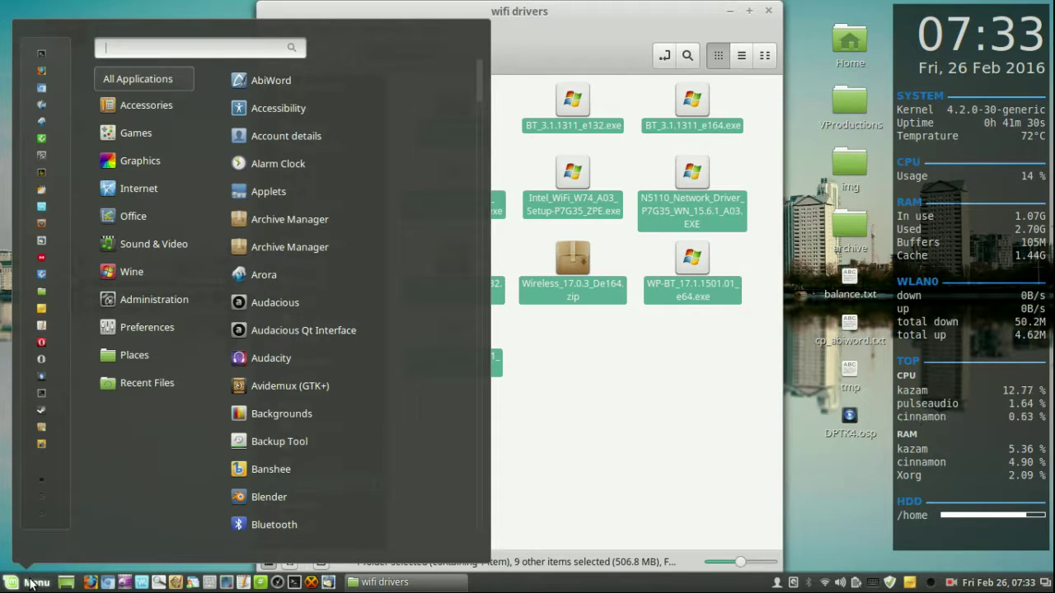
text(disk)
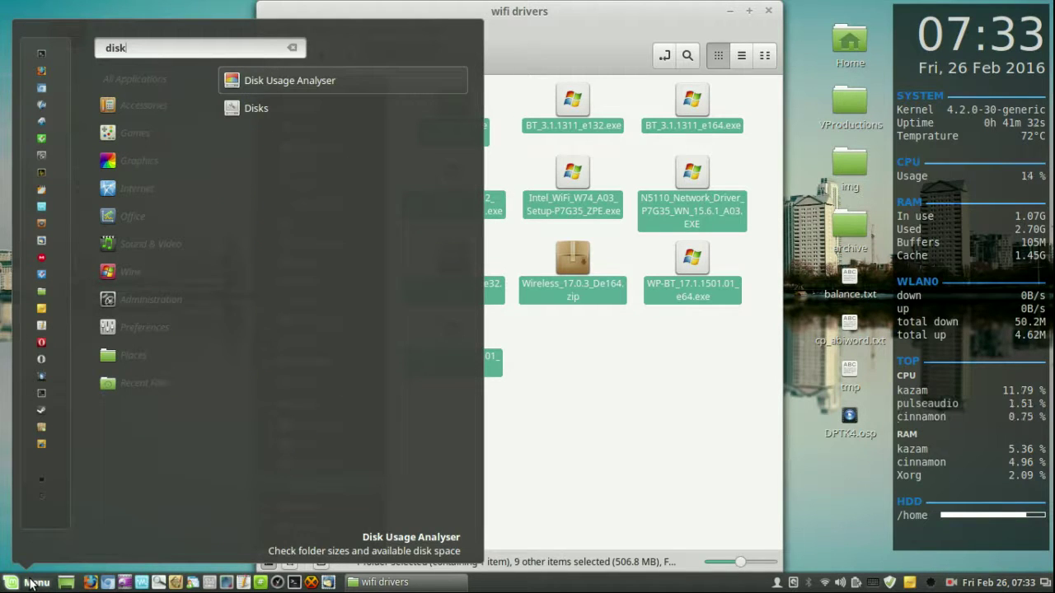
text(s)
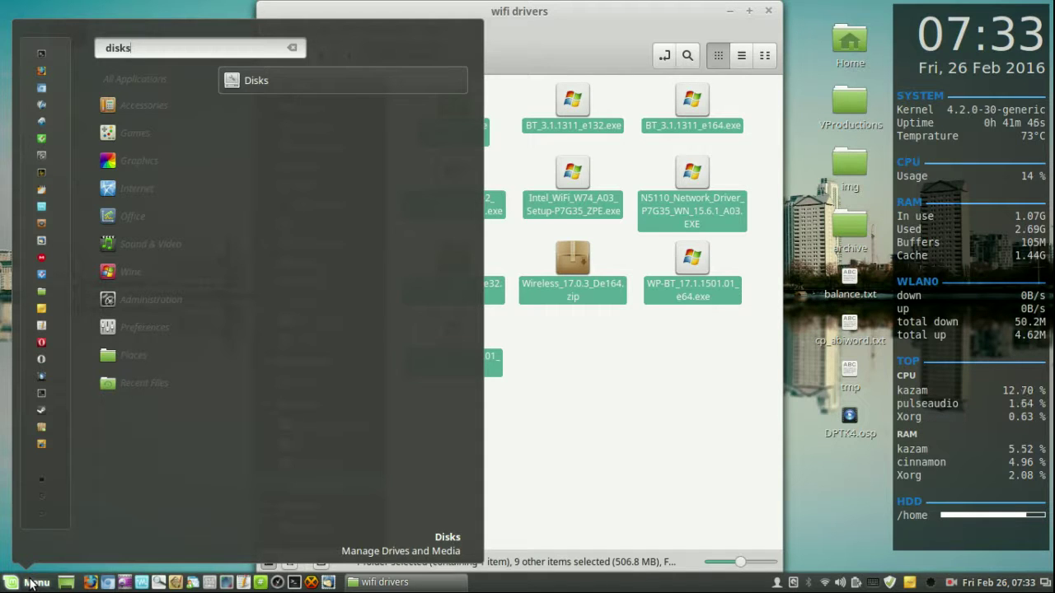
click(279, 85)
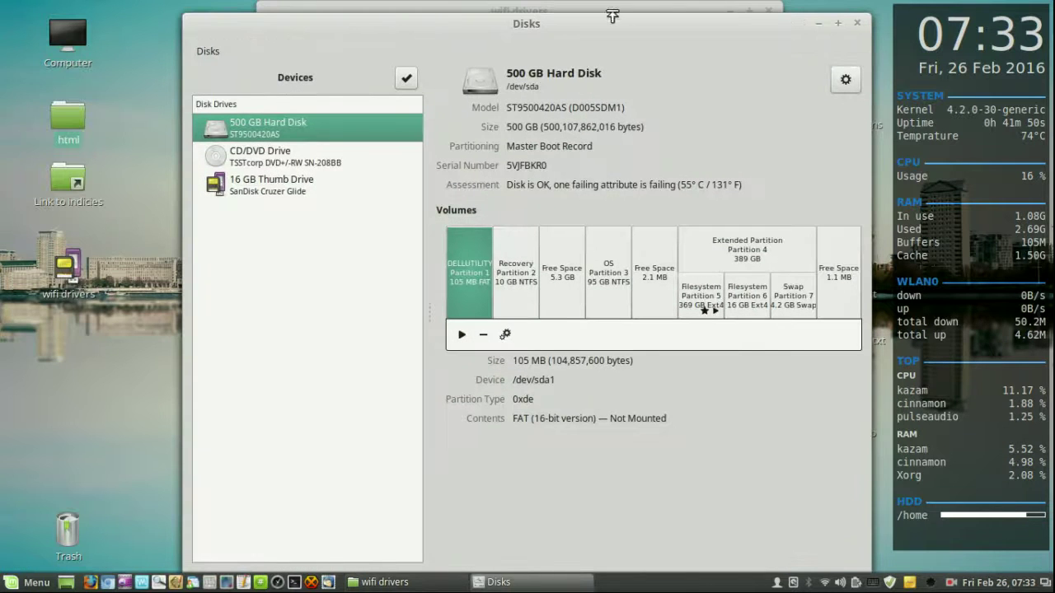
- Maximize Disks and show the 16 GB Thumb Drive's NTFS 'wifi drivers' partition details
click(837, 23)
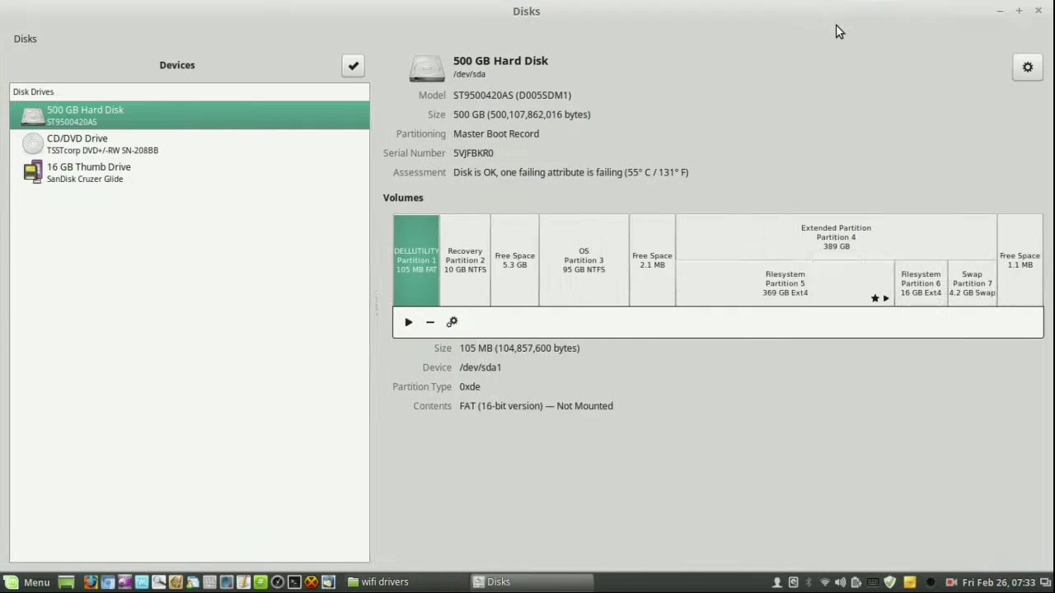
click(135, 172)
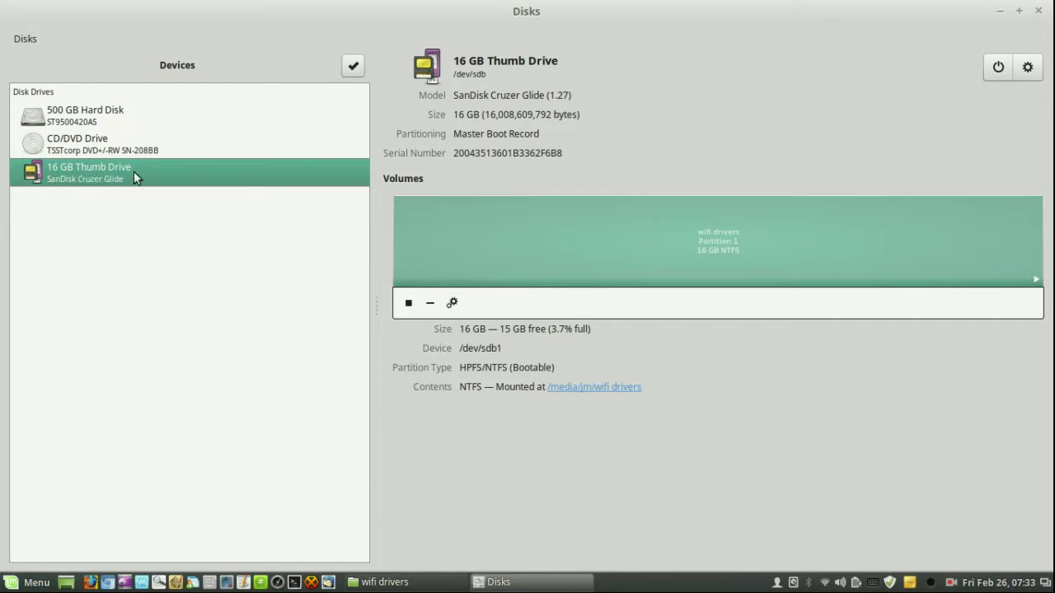
click(420, 585)
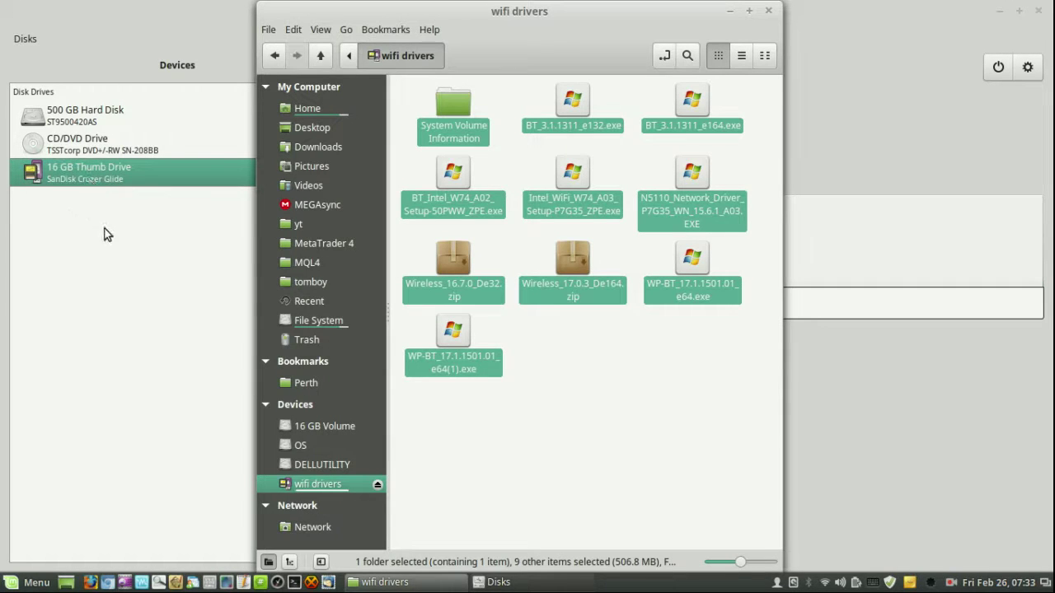
click(165, 323)
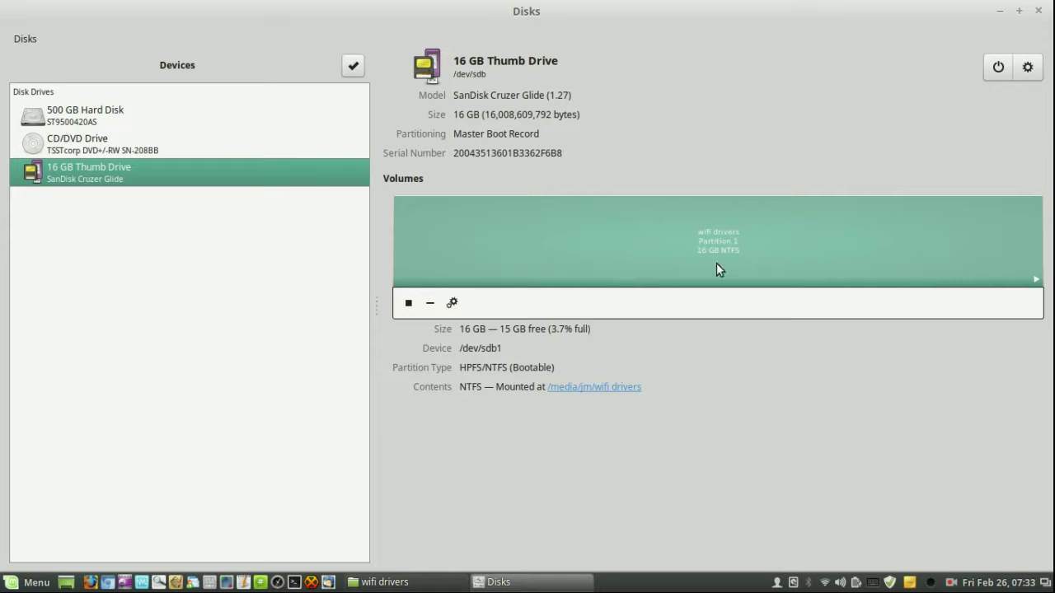
- Start formatting the thumb drive's partition, keeping the Quick erase option
click(453, 304)
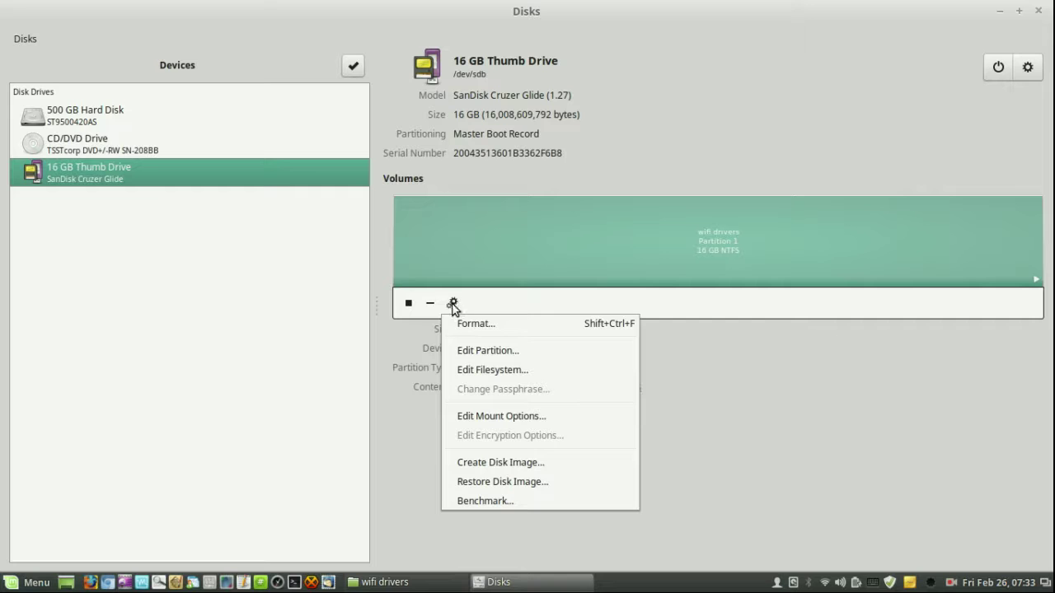
click(474, 324)
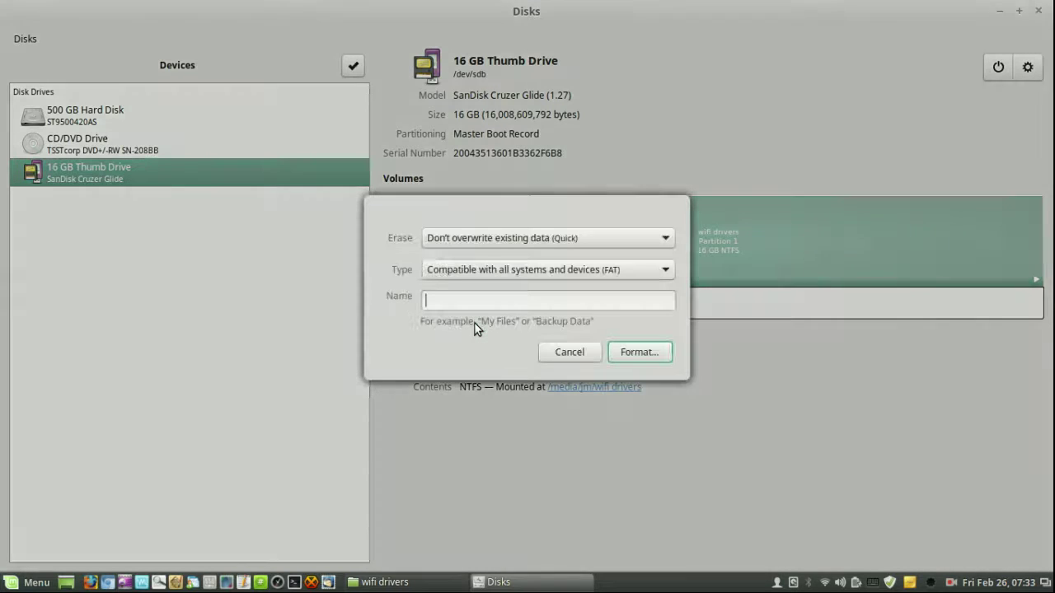
drag(590, 203, 606, 198)
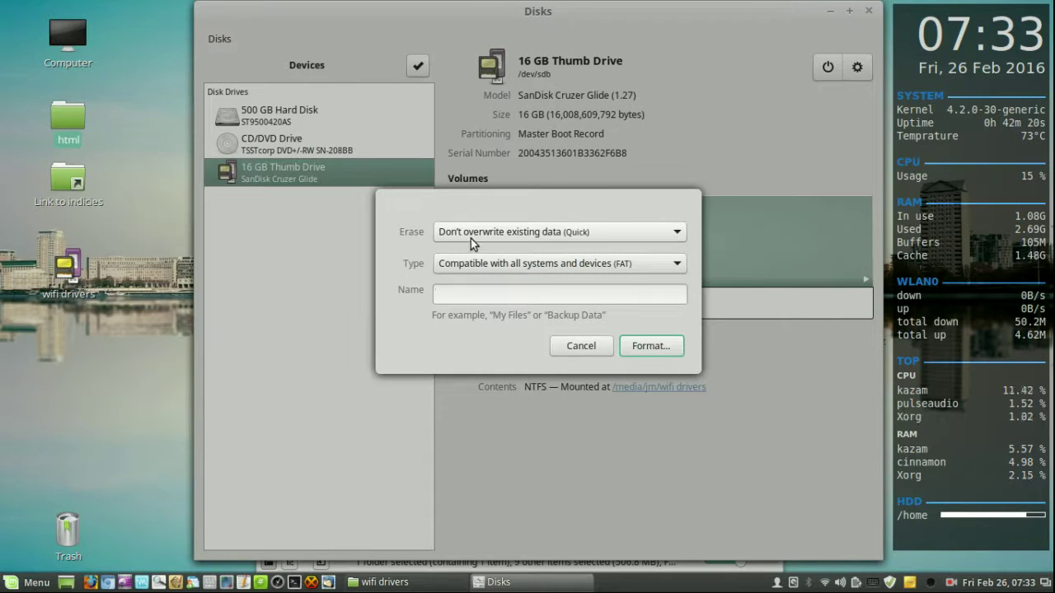
click(587, 232)
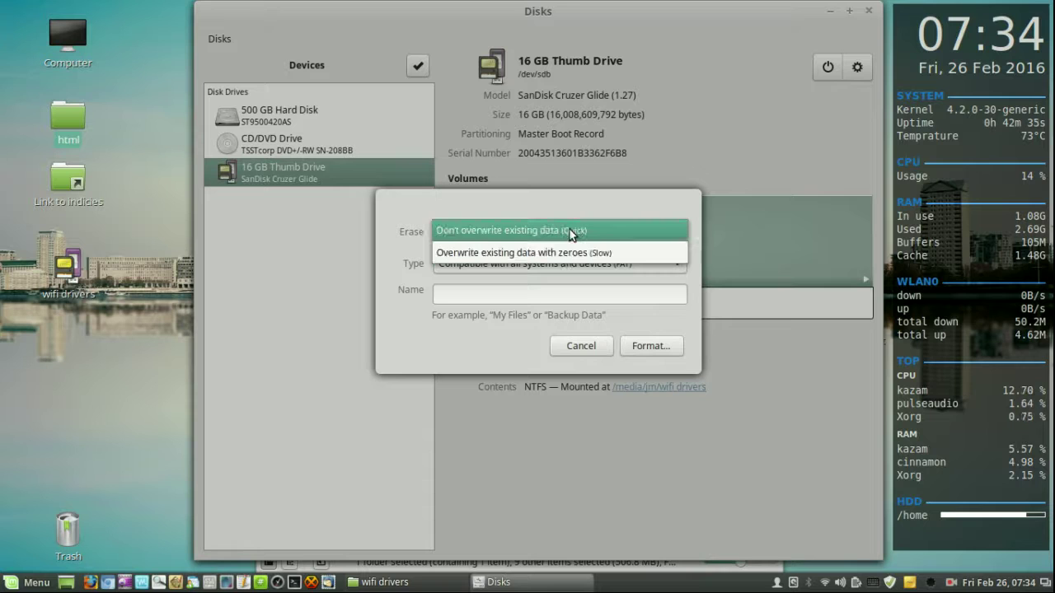
click(570, 229)
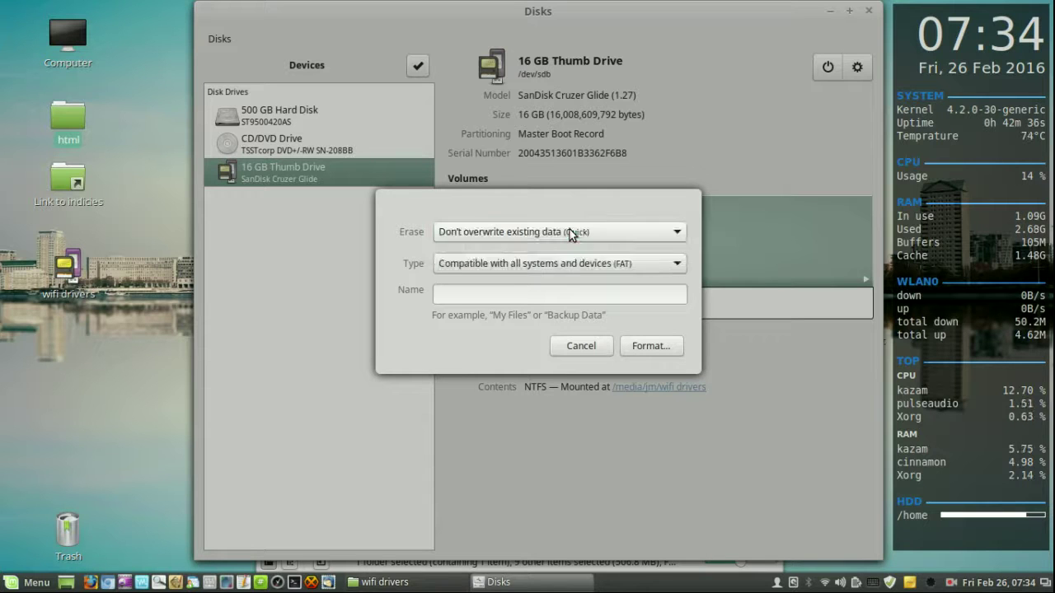
click(553, 269)
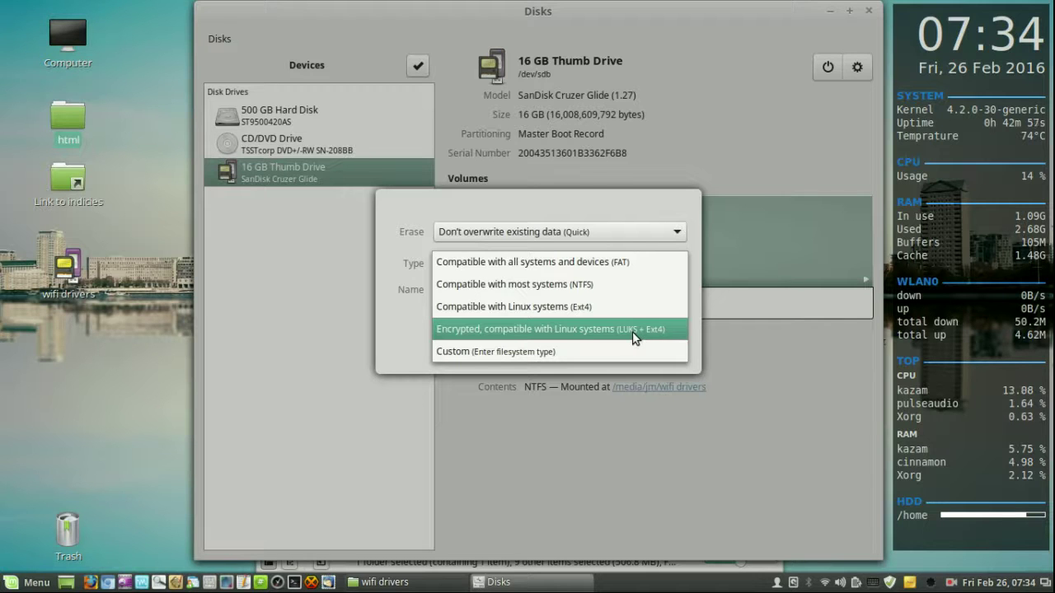
- Set the filesystem type to Ext4, compatible with Linux systems
click(591, 309)
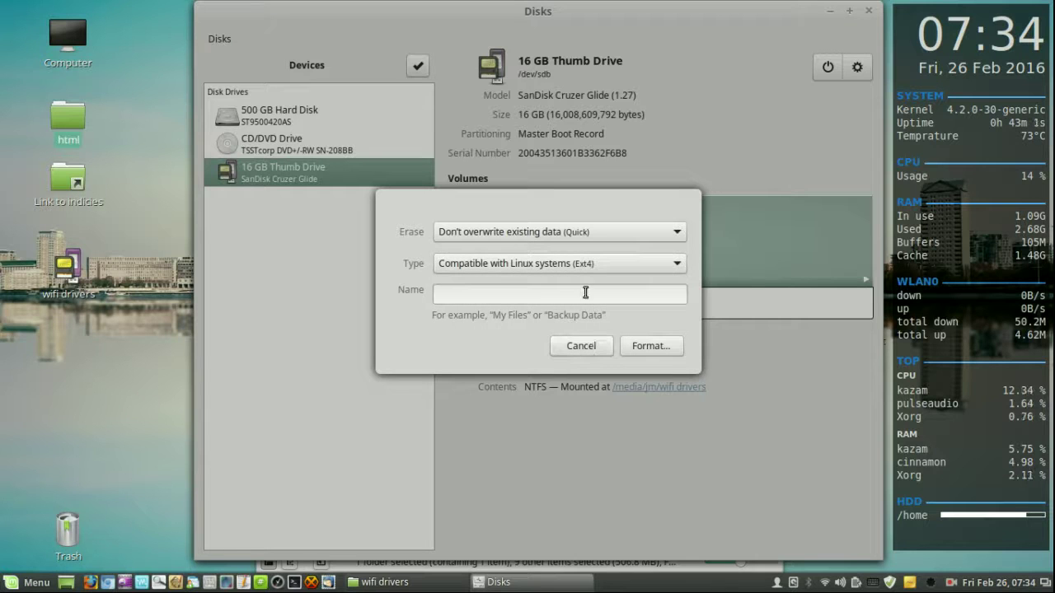
click(607, 255)
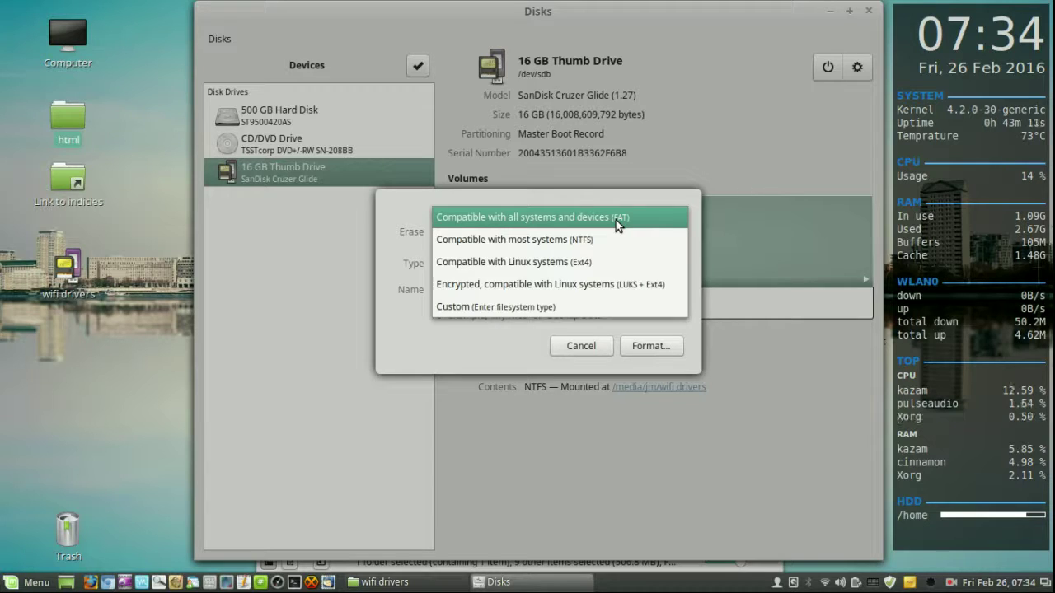
click(594, 266)
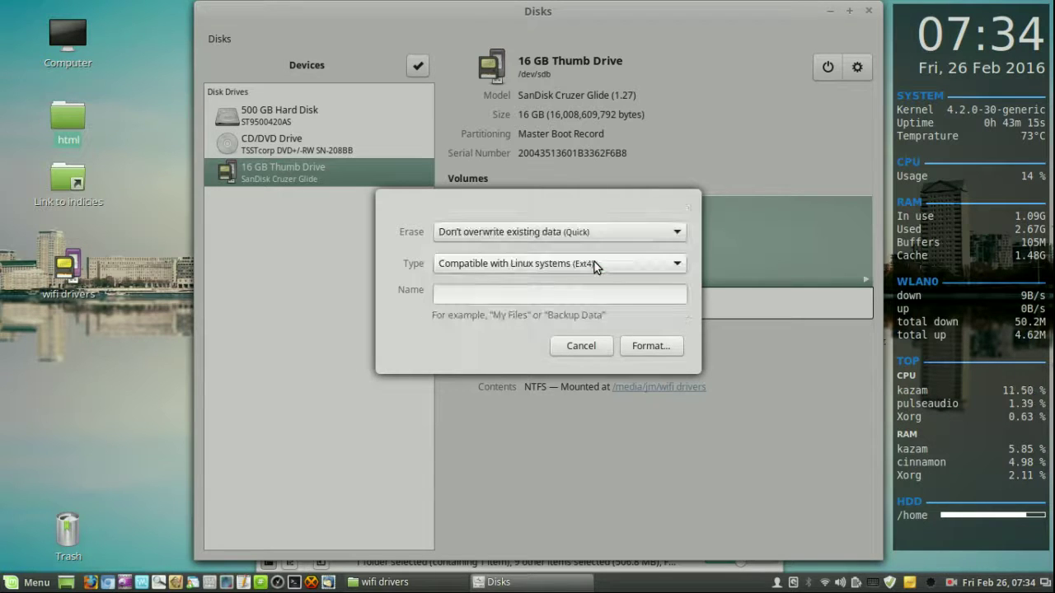
- Name the volume 'new usb formatted' and continue to the format confirmation
click(493, 295)
text(new)
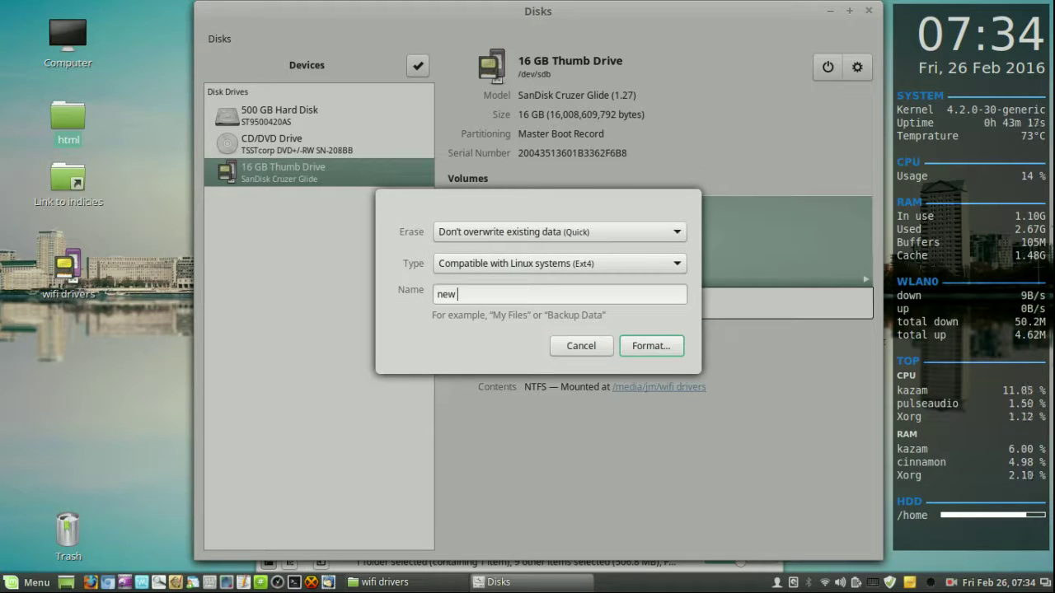
text( usb)
text( formatted)
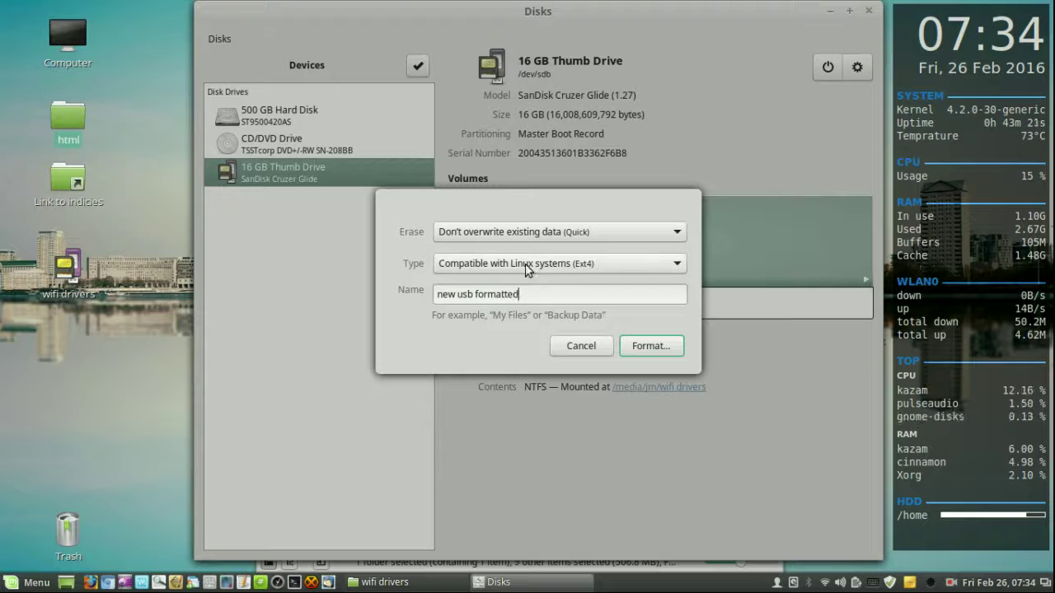
click(658, 346)
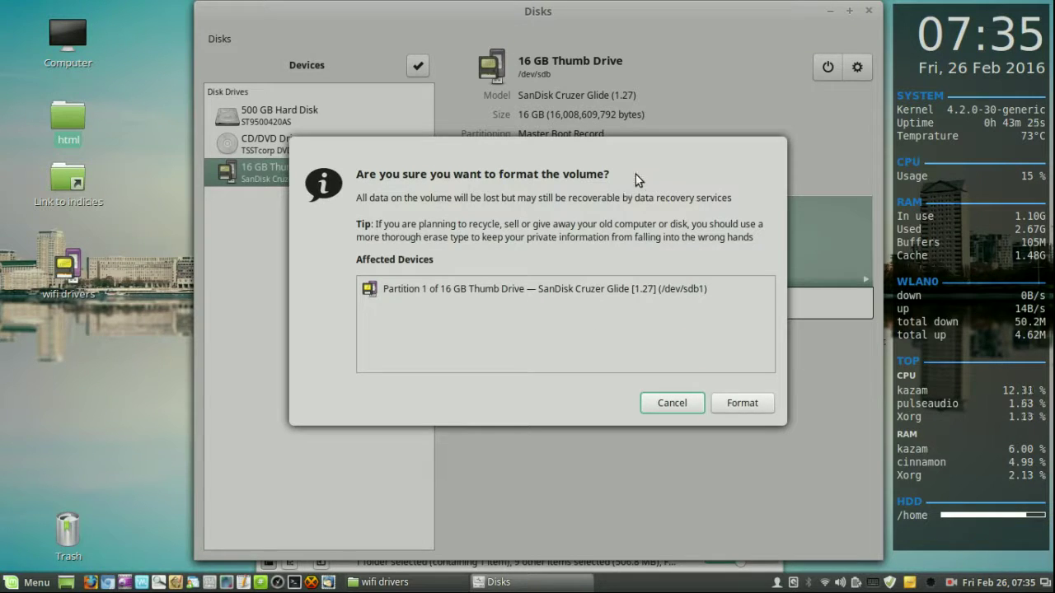
- Confirm erasing and formatting partition sdb1
click(739, 401)
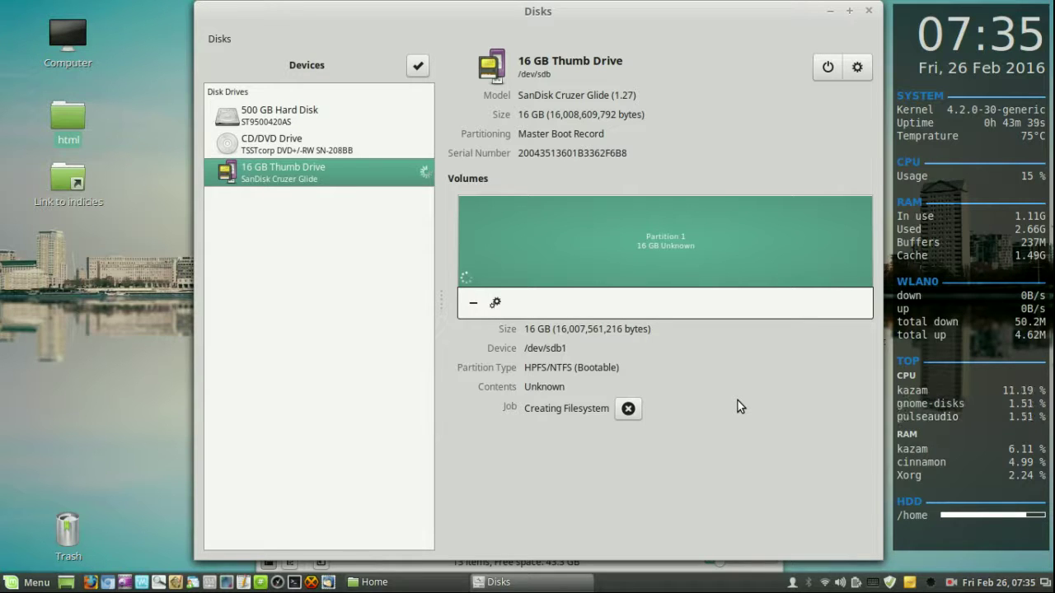
- Mount and open the 'new usb formatte' drive from Nemo's sidebar, then close the window
click(442, 583)
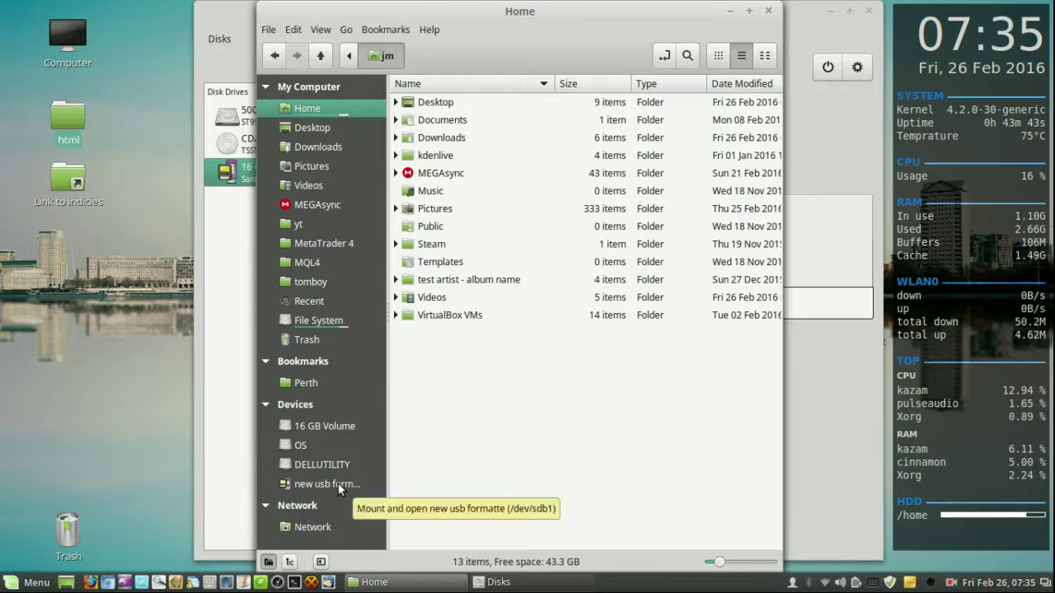
mouse_move(480, 18)
mouse_down()
mouse_move(506, 18)
mouse_move(765, 413)
mouse_move(808, 504)
mouse_move(542, 146)
mouse_move(503, 11)
mouse_up()
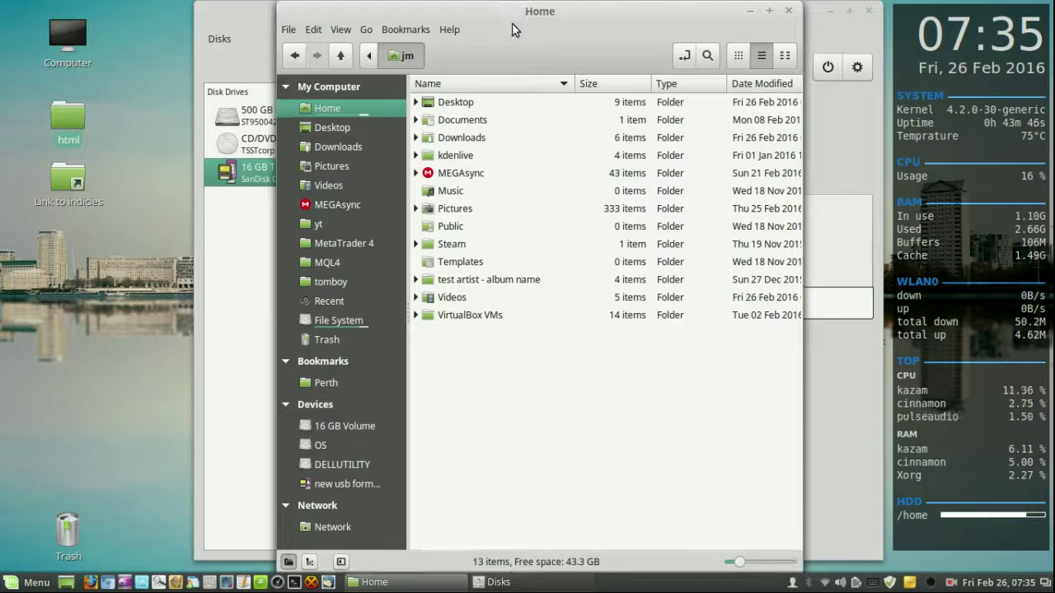
click(343, 485)
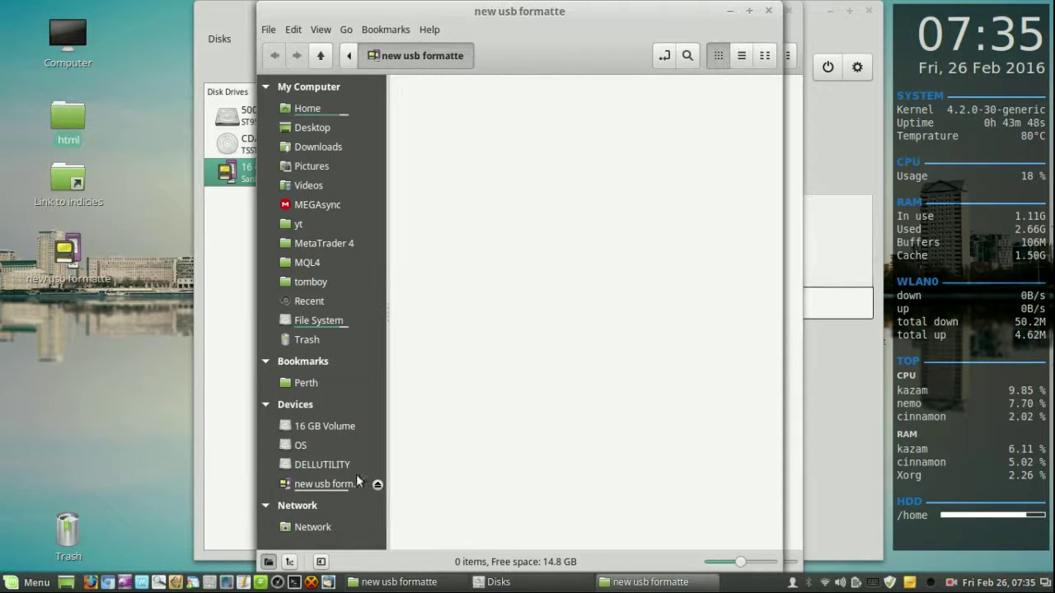
click(768, 12)
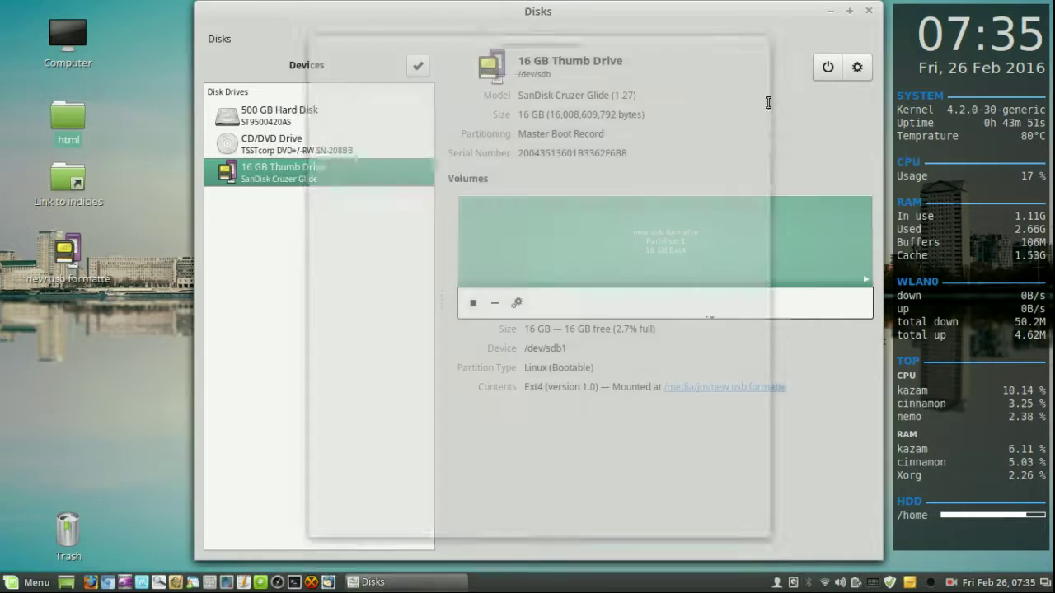